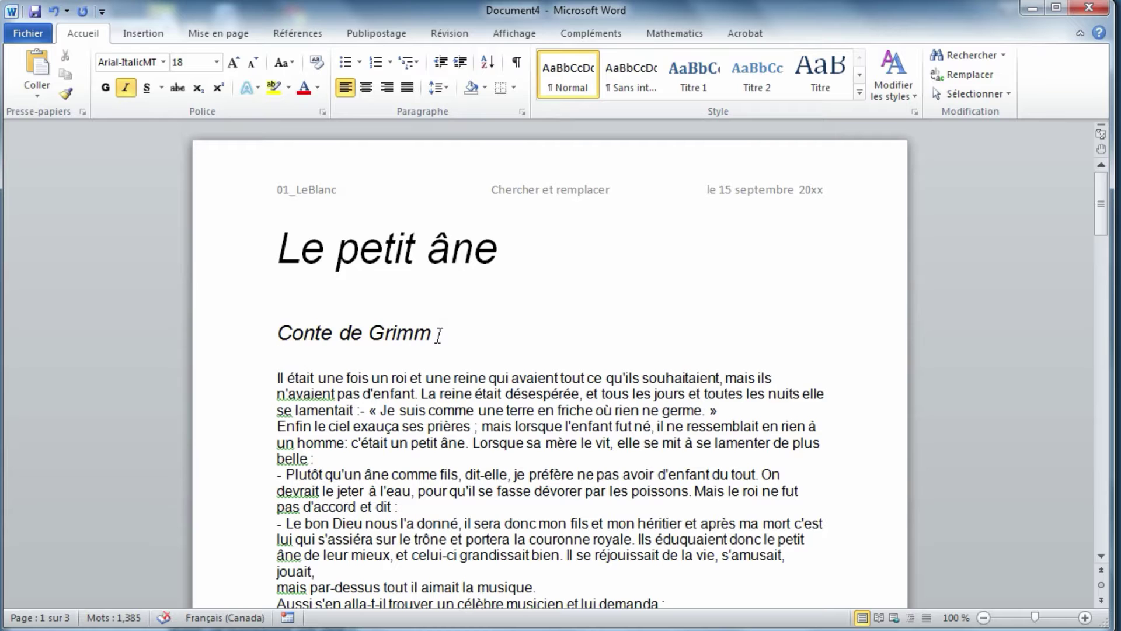
# Step: Set the whole document's paragraph spacing to 0 pt before and after, with line spacing of at least 1 pt
pyautogui.hotkey('ctrl', 'a')
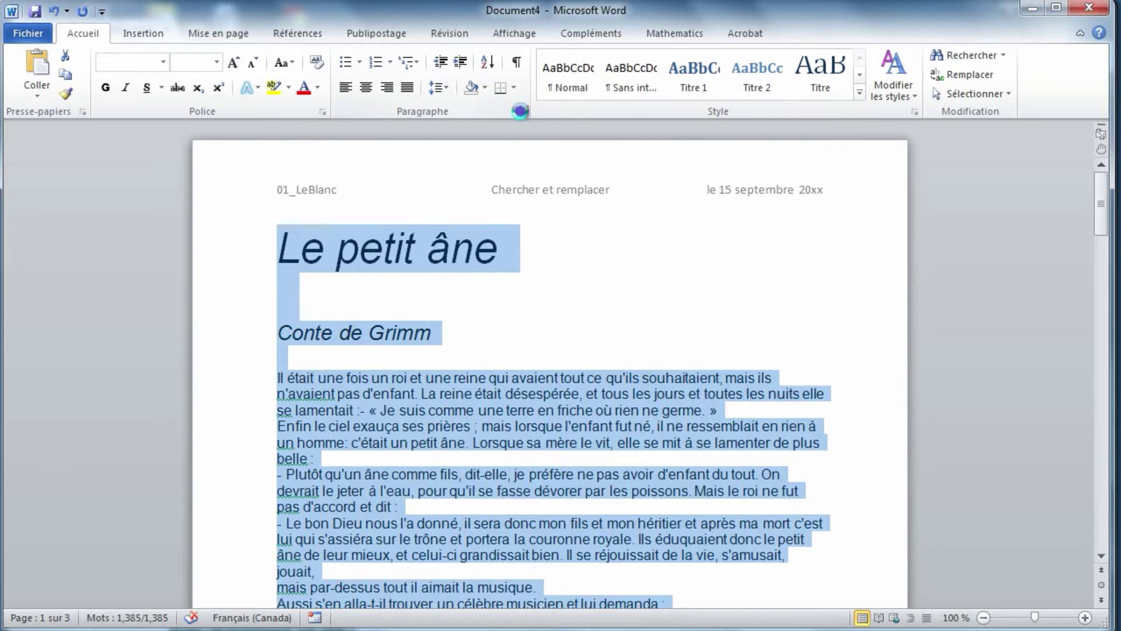
pyautogui.click(520, 111)
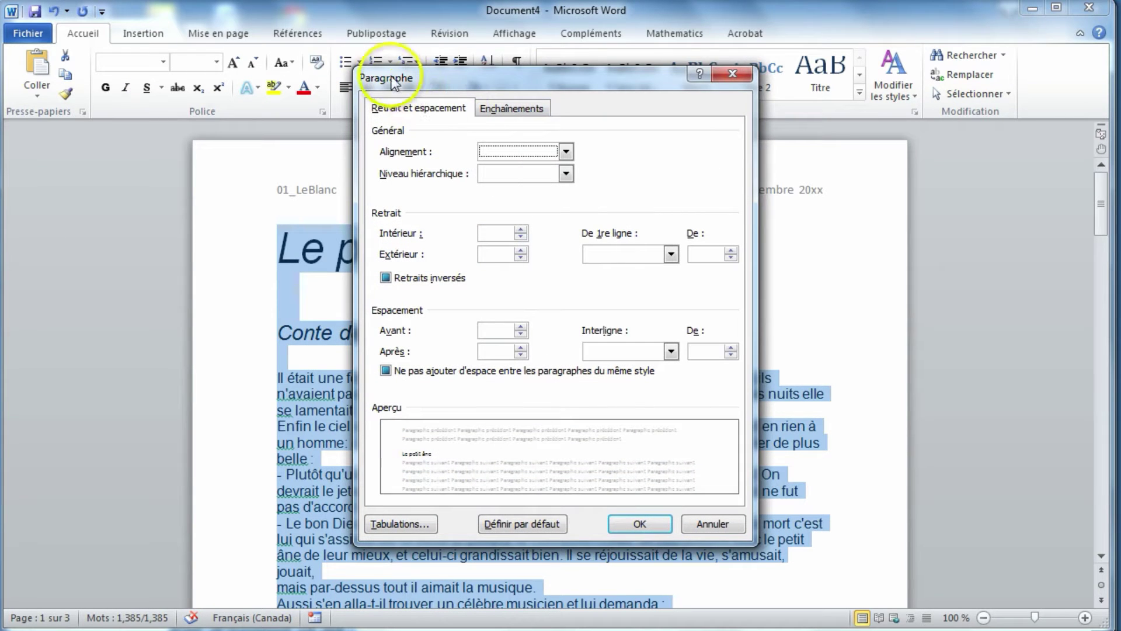
pyautogui.click(730, 354)
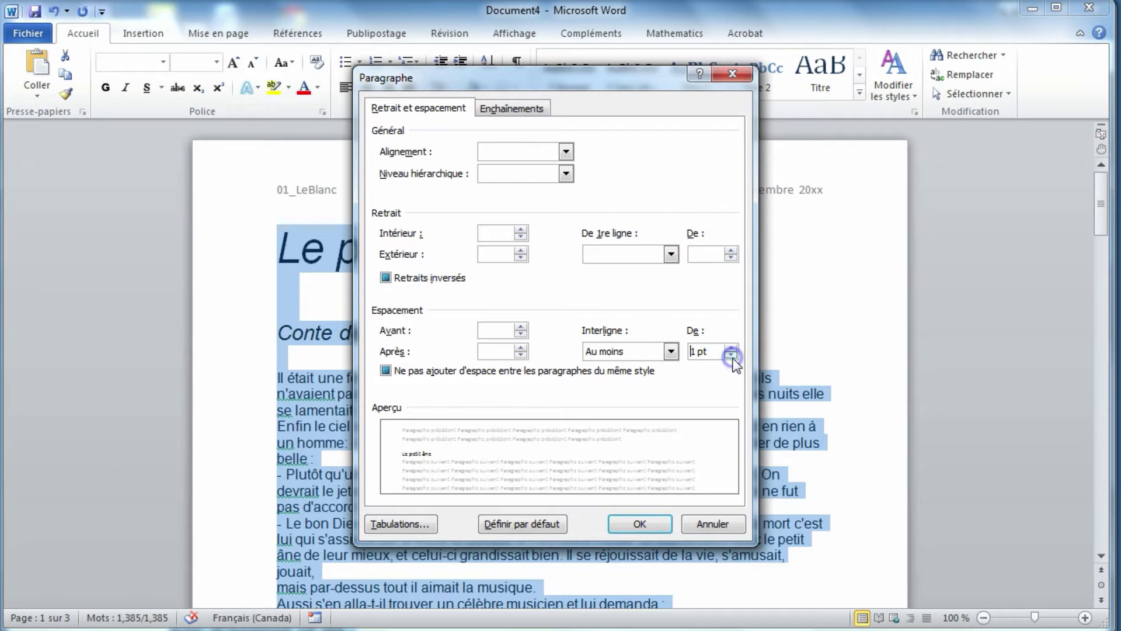
pyautogui.click(520, 350)
pyautogui.click(521, 349)
pyautogui.click(522, 329)
pyautogui.click(625, 523)
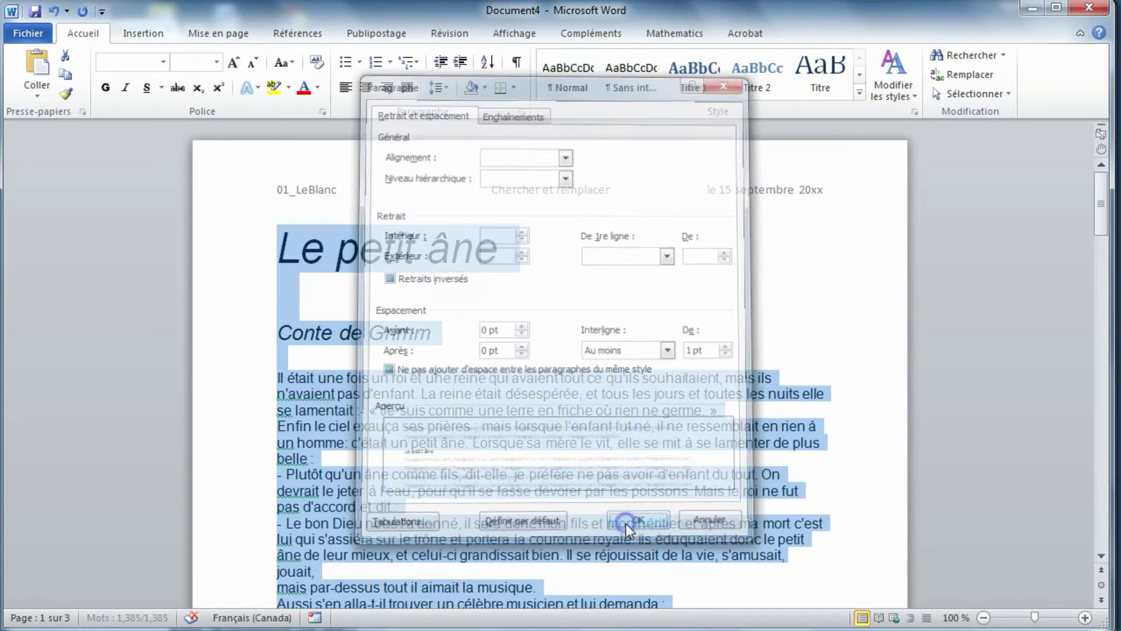
pyautogui.click(472, 353)
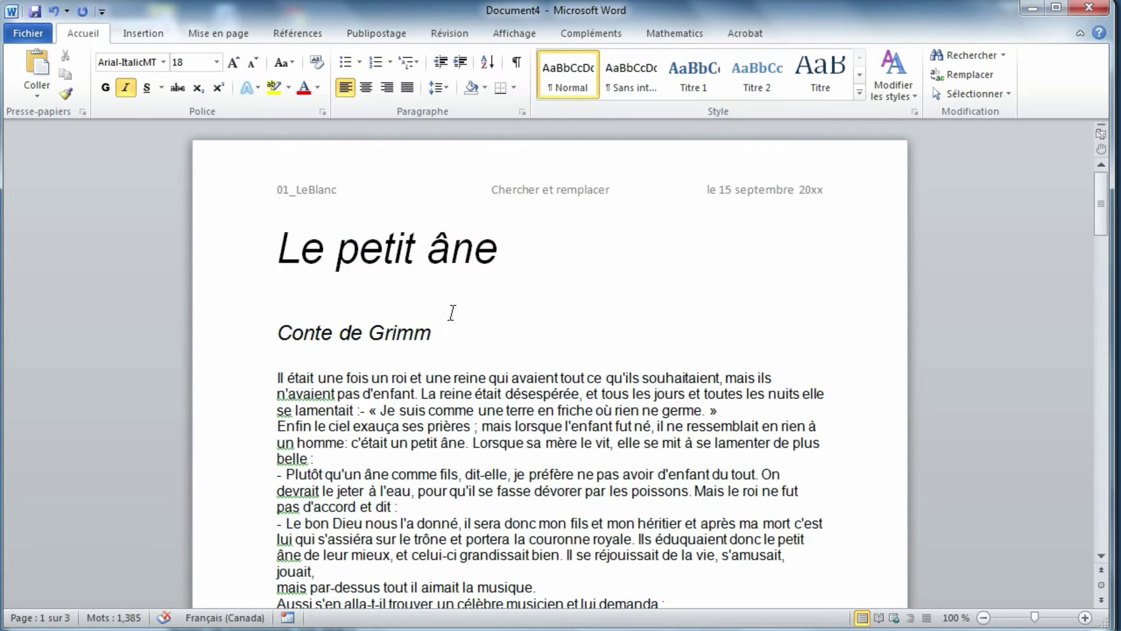
# Step: Try to remove the line break before "n'avaient" in the story's first sentence
pyautogui.click(297, 392)
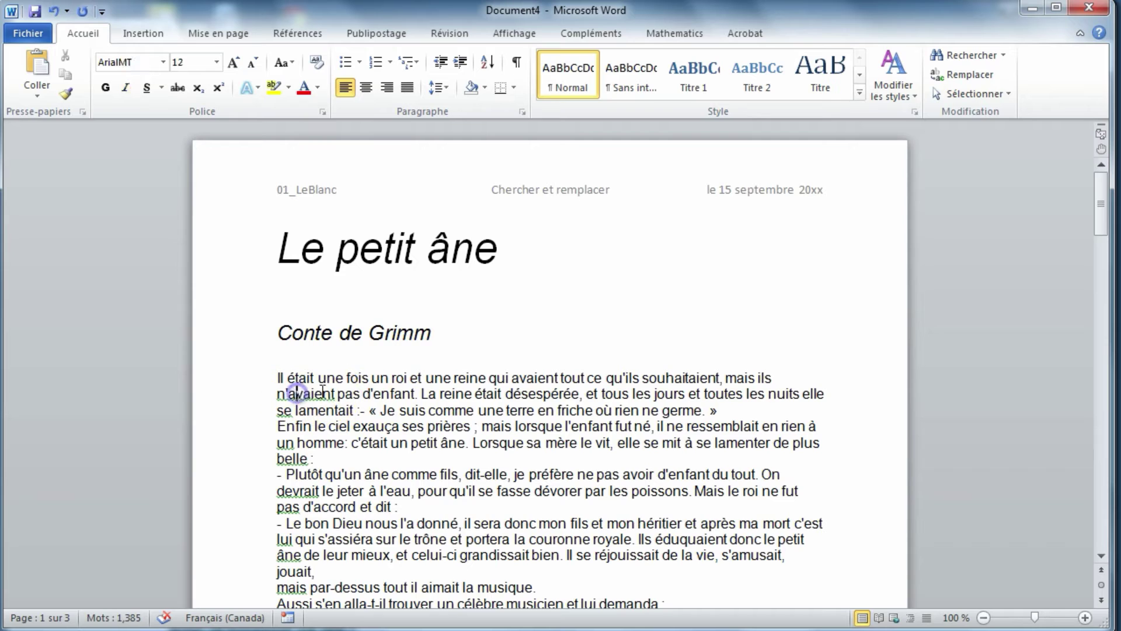
pyautogui.click(278, 397)
pyautogui.press('BackSpace')
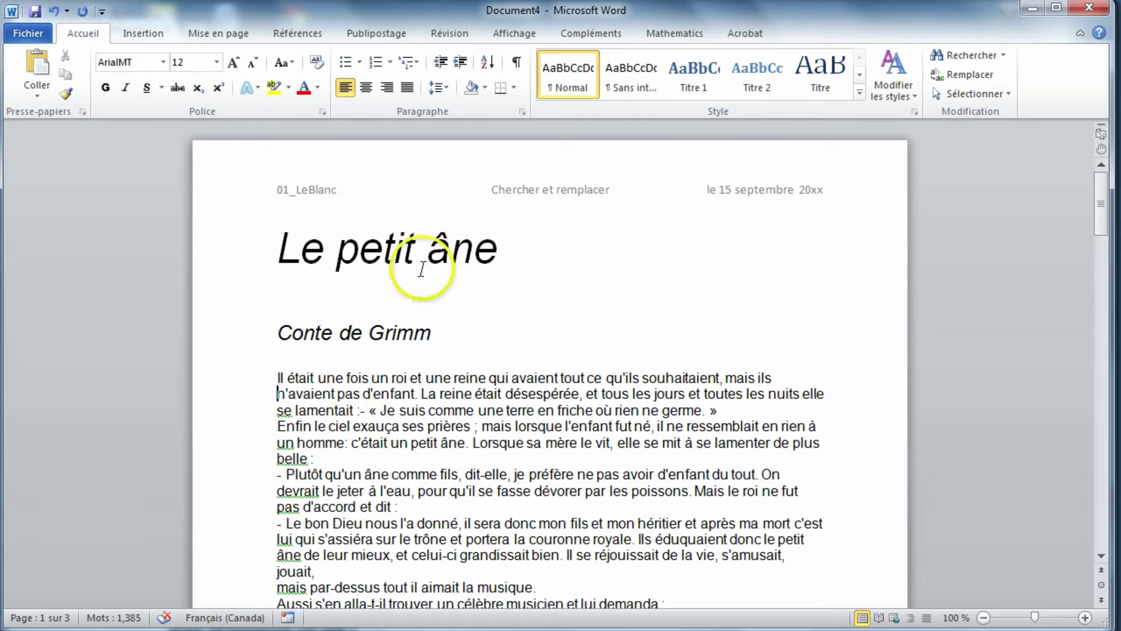
# Step: Replace every occurrence of "âne" with "tigre" throughout the document, starting from the word in the title
pyautogui.doubleClick(447, 252)
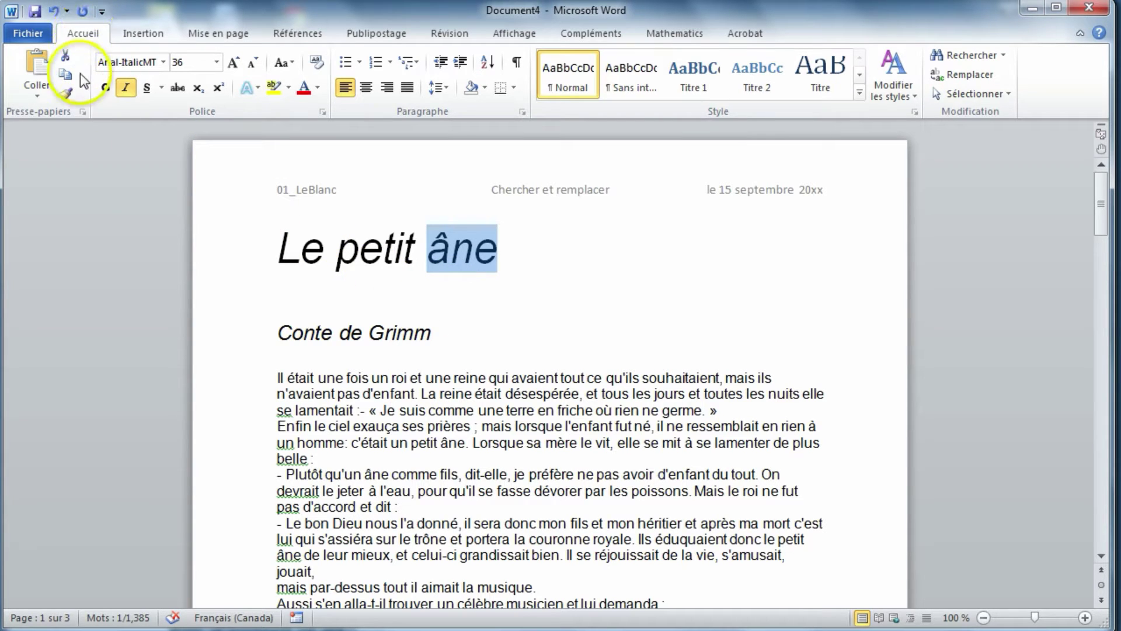
pyautogui.click(949, 77)
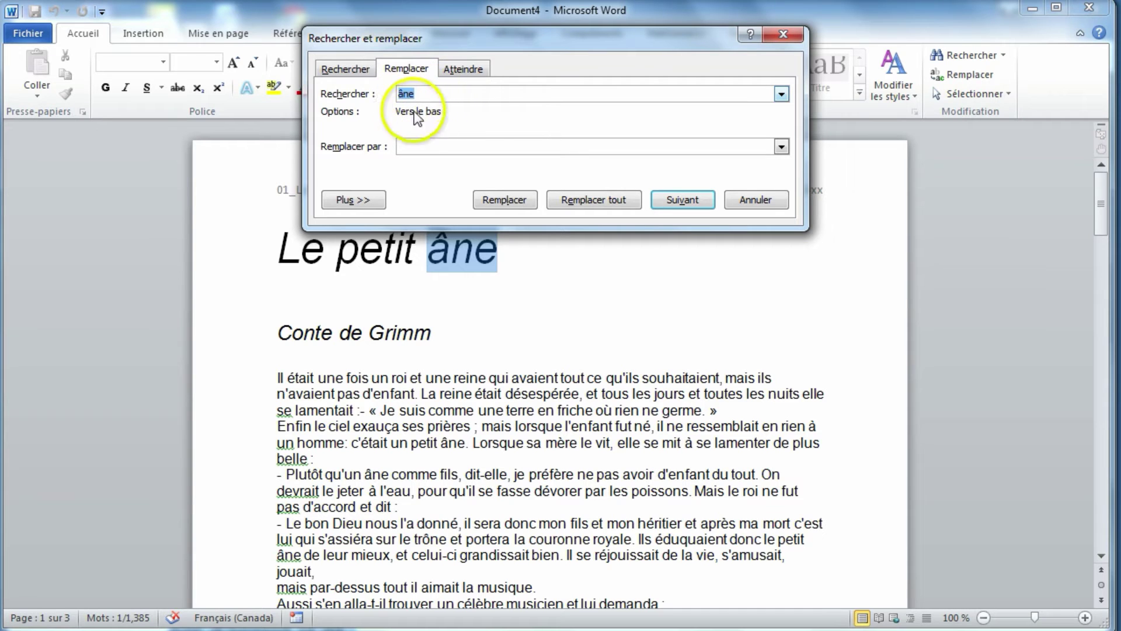
pyautogui.click(410, 143)
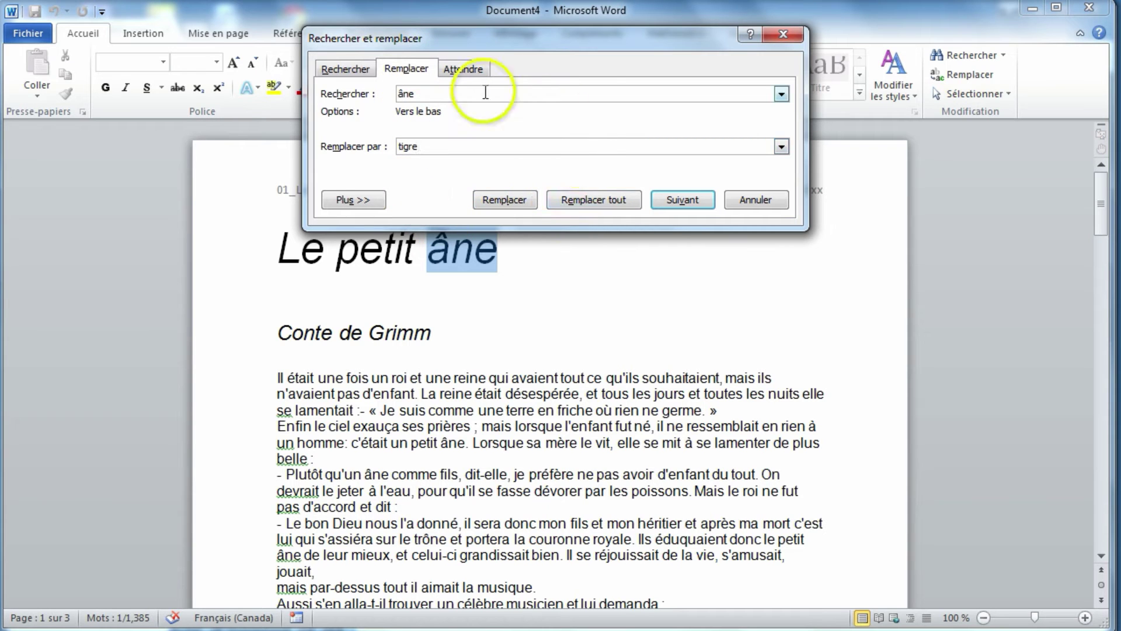
pyautogui.click(566, 202)
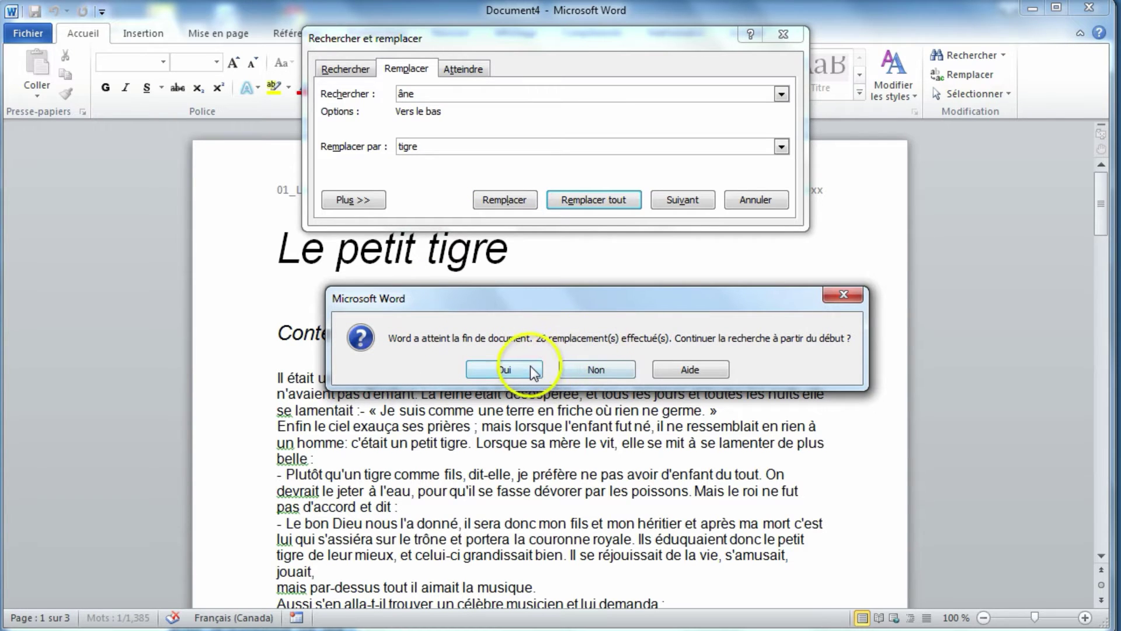
pyautogui.click(529, 369)
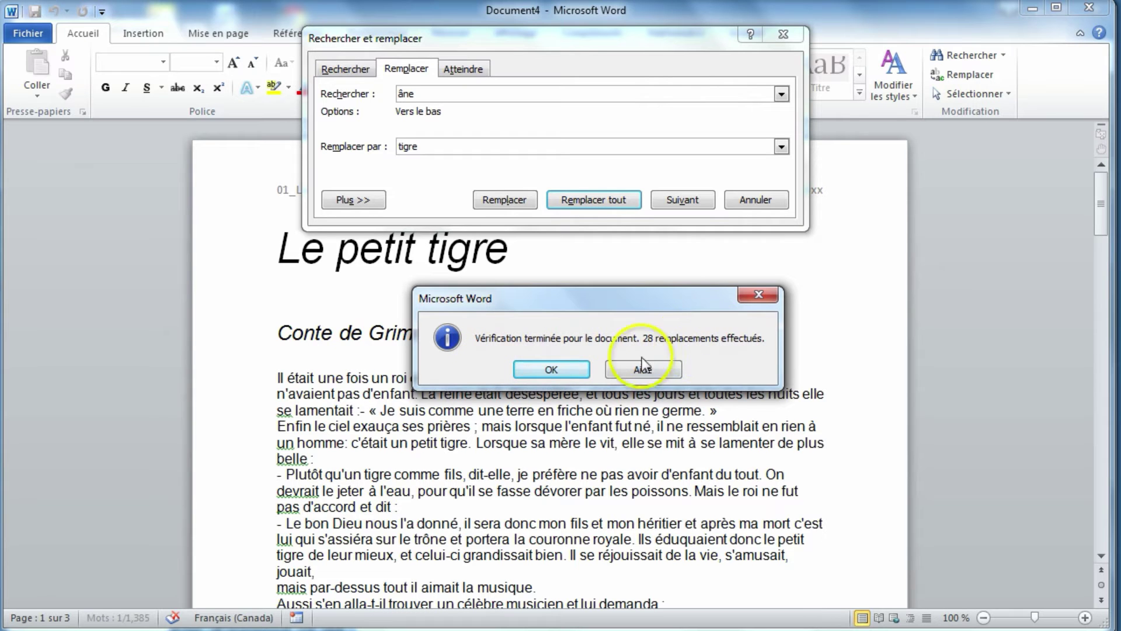
pyautogui.click(572, 368)
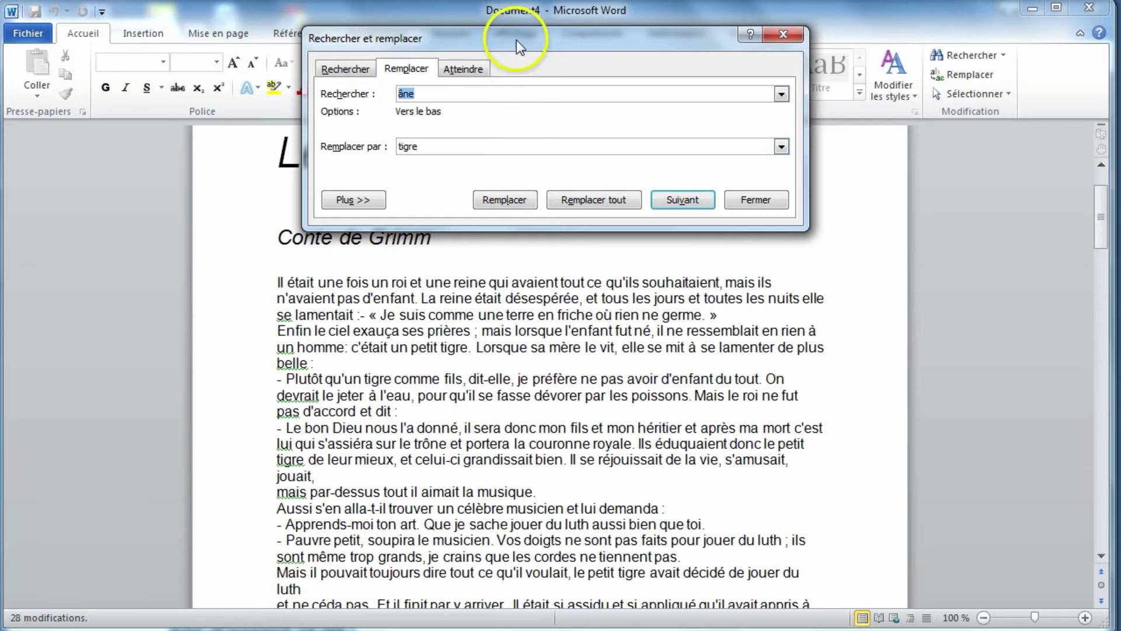
pyautogui.moveTo(516, 40); pyautogui.dragTo(706, 62)
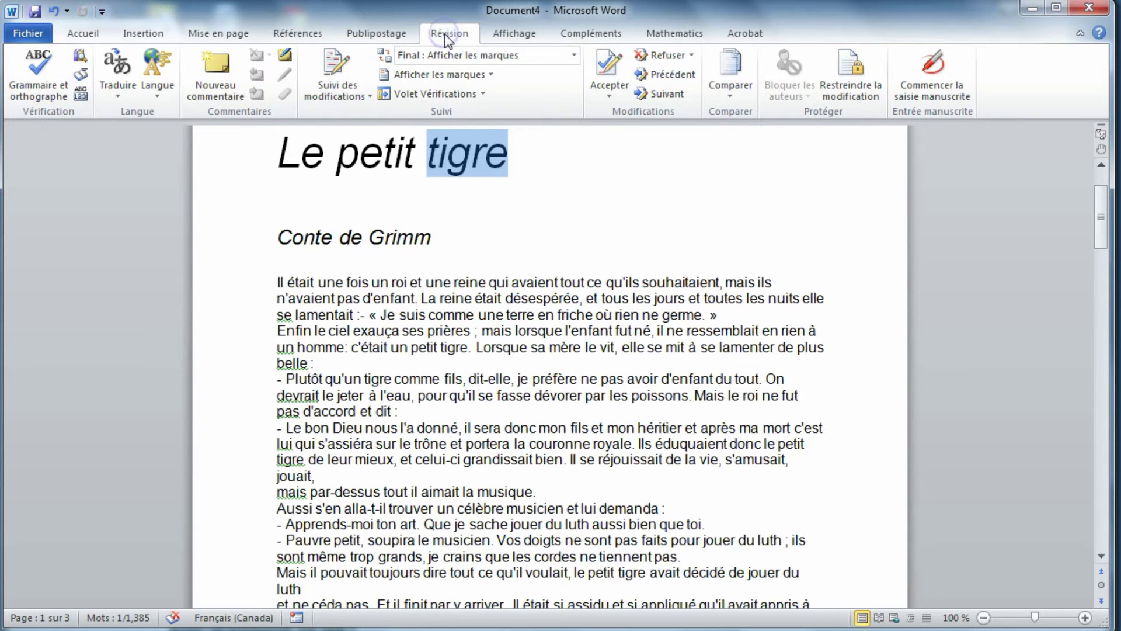
# Step: Look up synonyms for "tigre" and "néanmoins" in the French (France) thesaurus
pyautogui.click(81, 74)
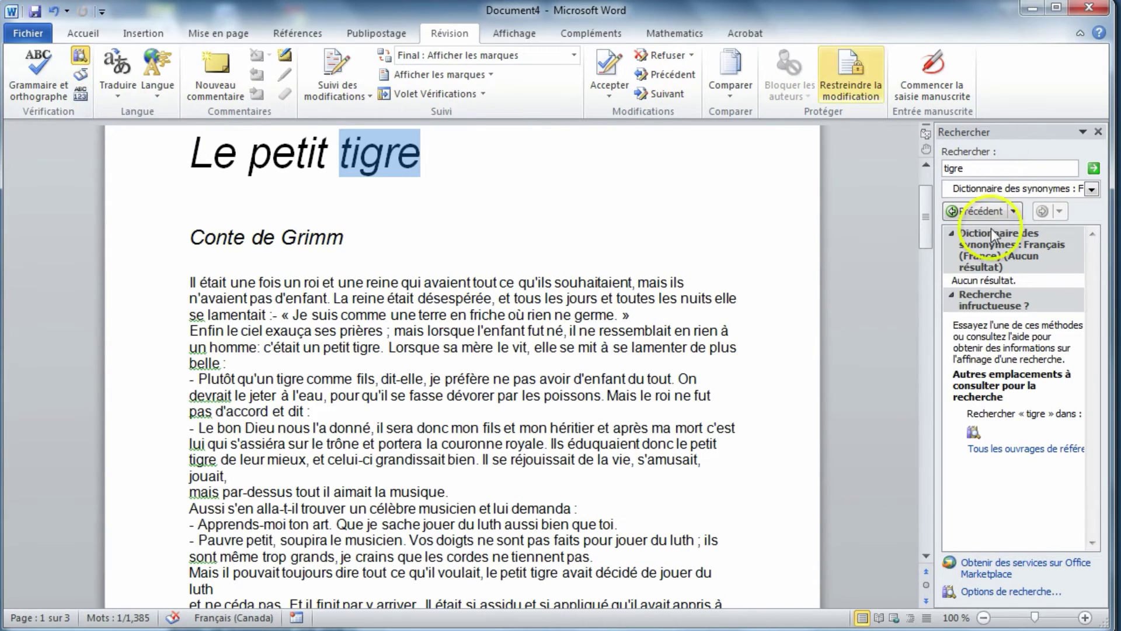
pyautogui.doubleClick(951, 169)
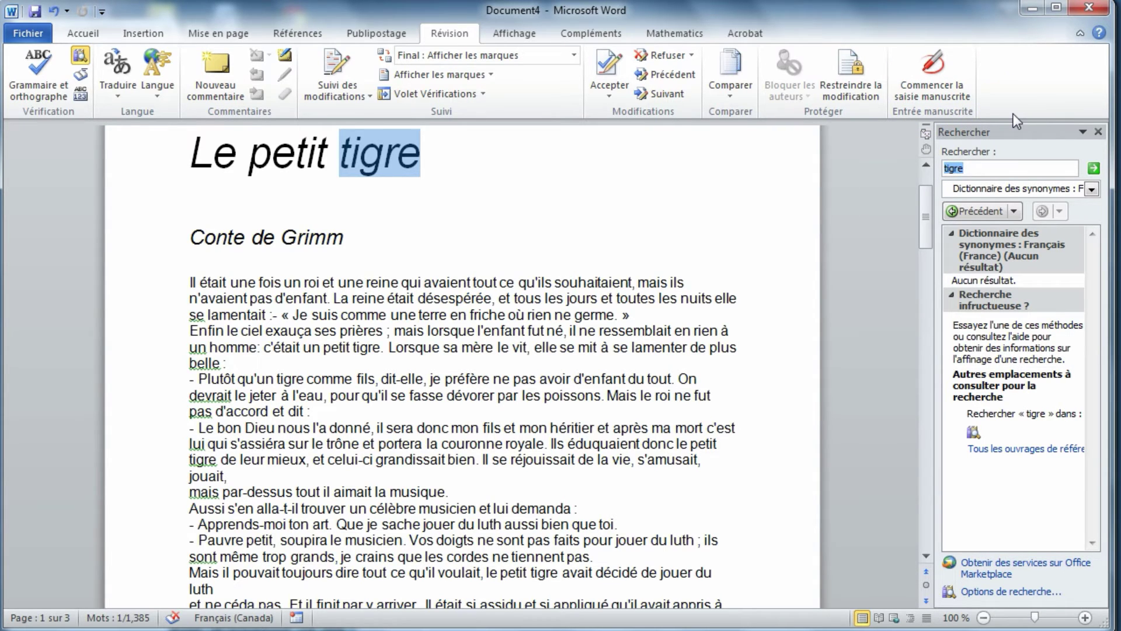
pyautogui.write('mais')
pyautogui.click(1093, 168)
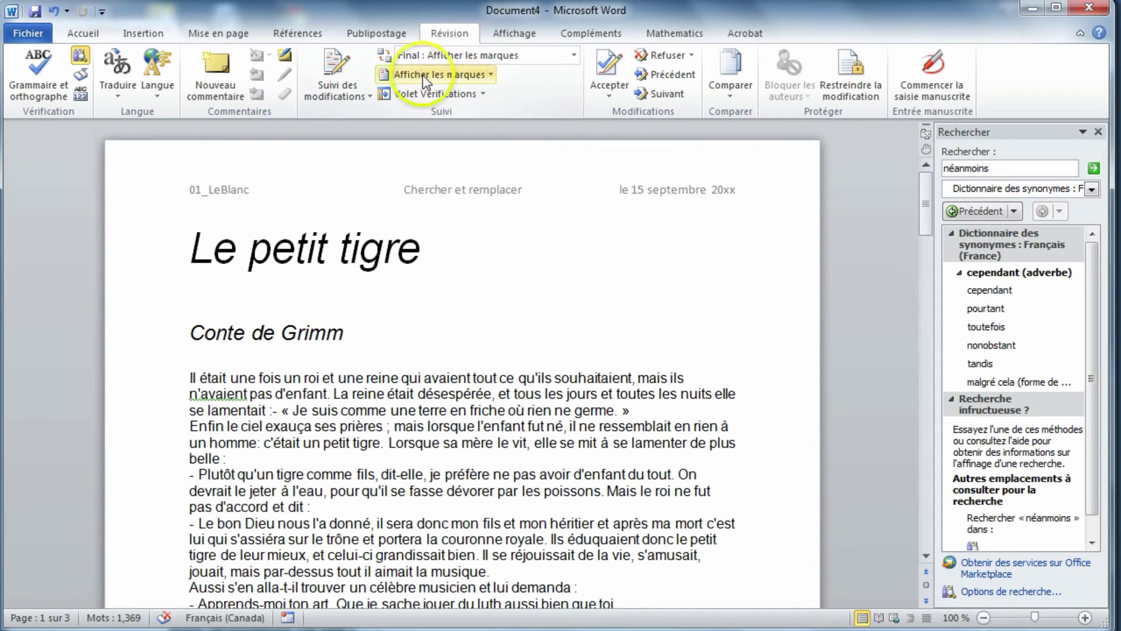
# Step: Run the spelling and grammar check to view the suggestion for "n'avaient", and close it without replacing anything
pyautogui.click(34, 66)
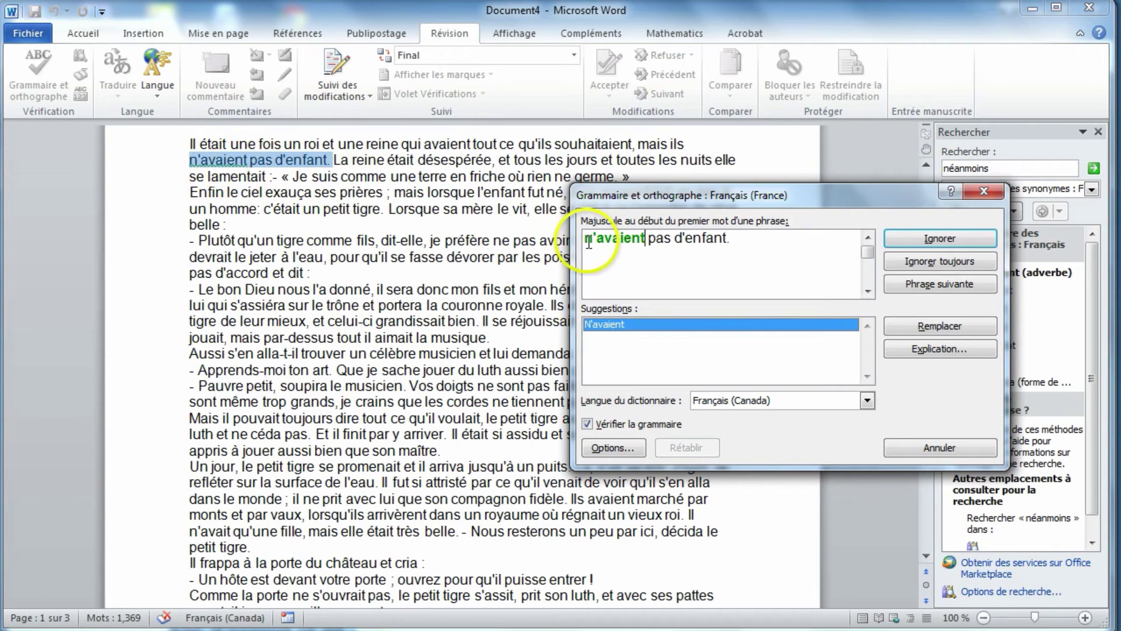
pyautogui.click(923, 448)
# Step: Delete the line break before "n'avaient" so the story's first sentence runs on continuously
pyautogui.scroll(4, 468, 321)
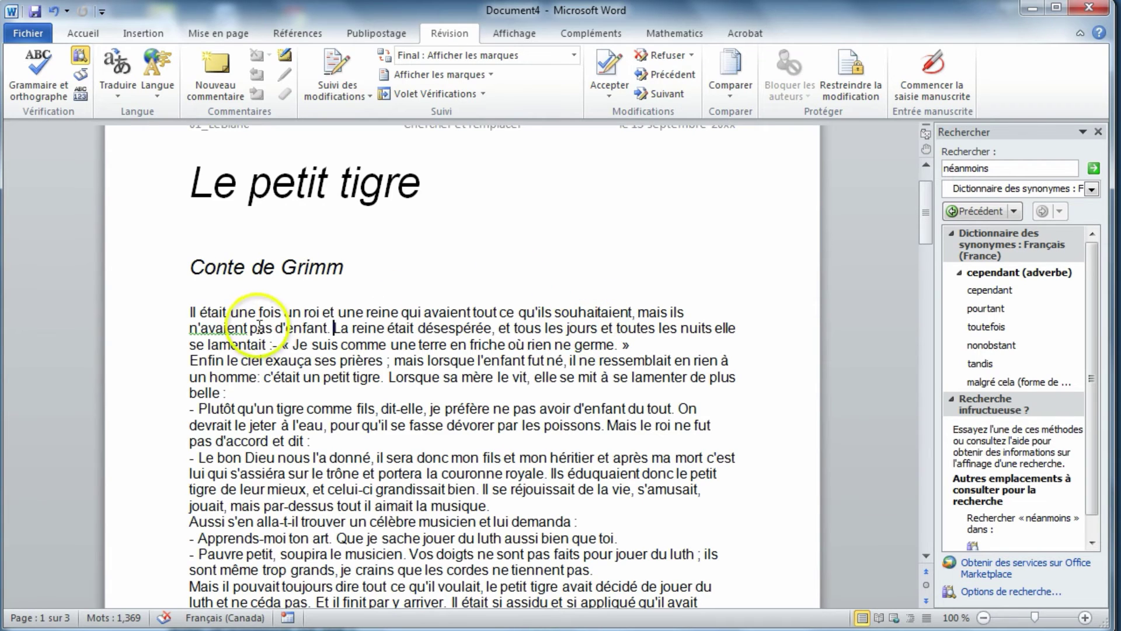
pyautogui.click(188, 328)
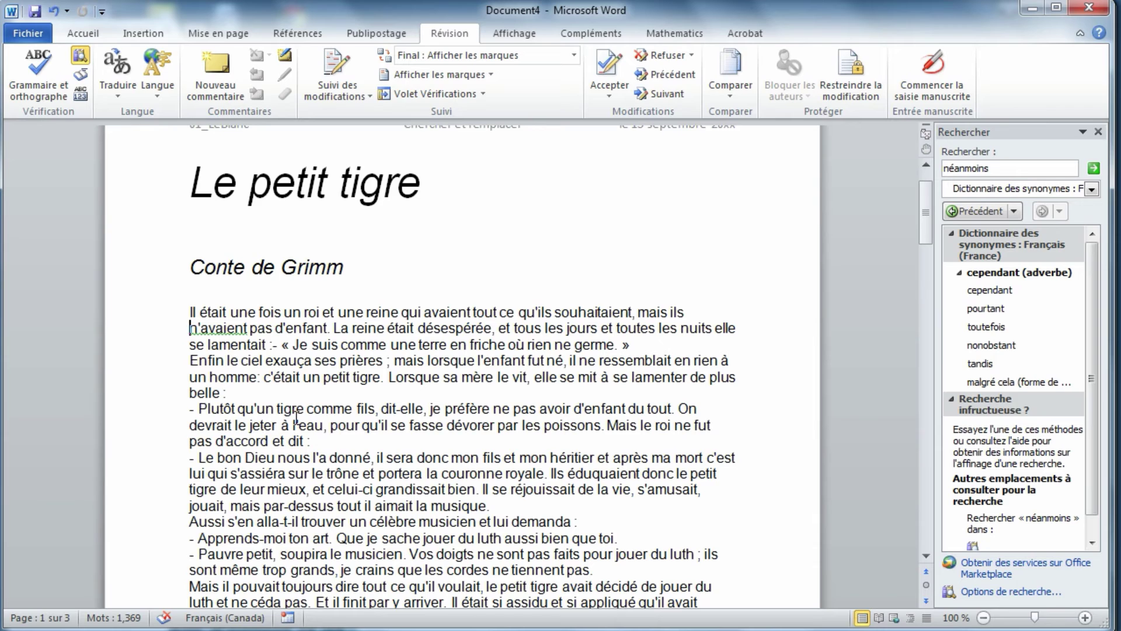
pyautogui.hotkey('ctrl', 'z')
pyautogui.press('BackSpace')
# Step: Run the spelling and grammar check to the flagged word "veus", view its suggestions, and close it without correcting
pyautogui.click(44, 81)
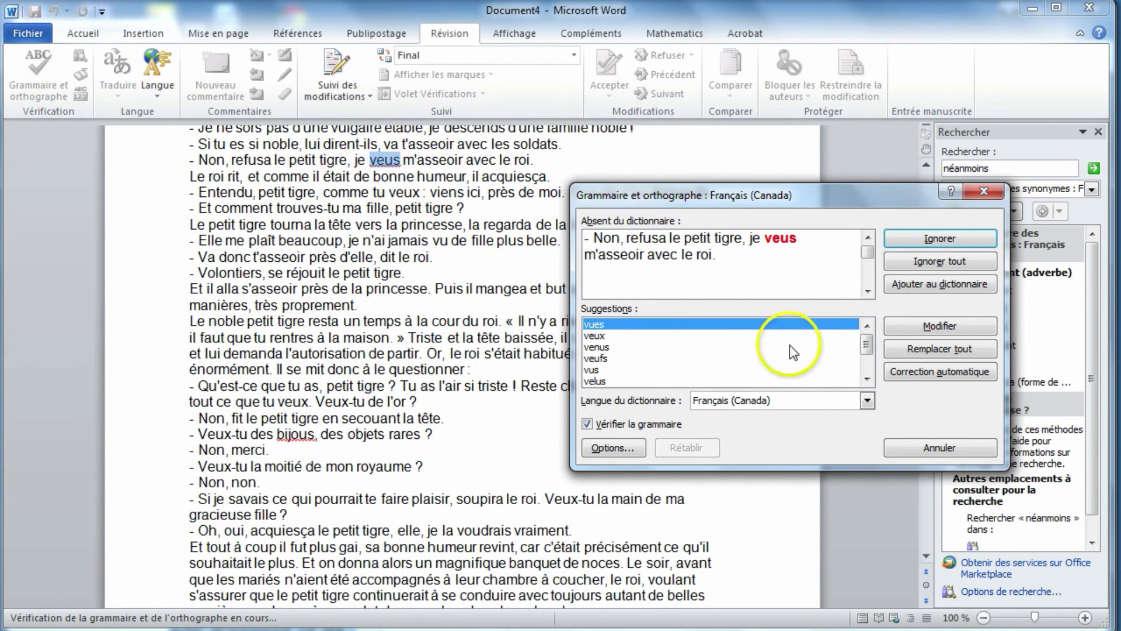
pyautogui.click(792, 269)
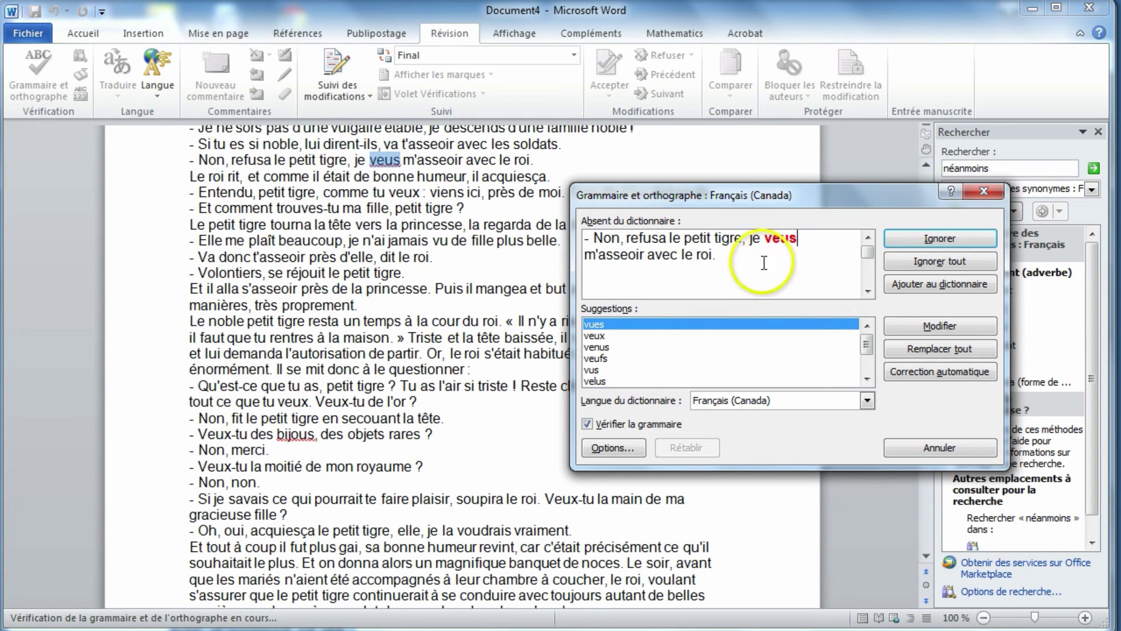
pyautogui.click(902, 446)
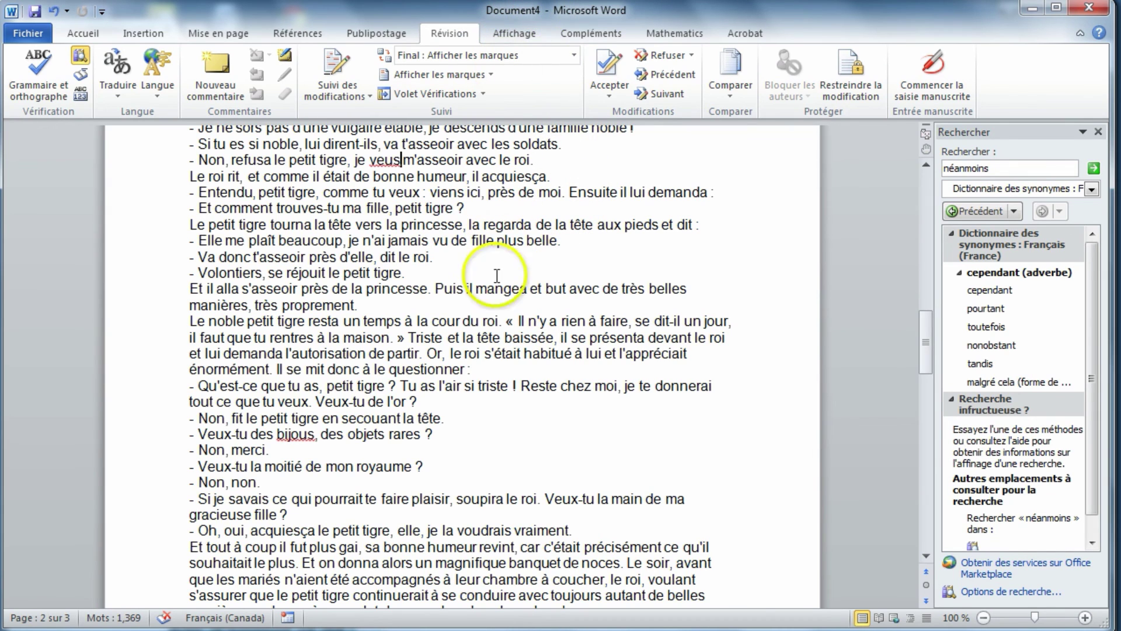
pyautogui.click(521, 321)
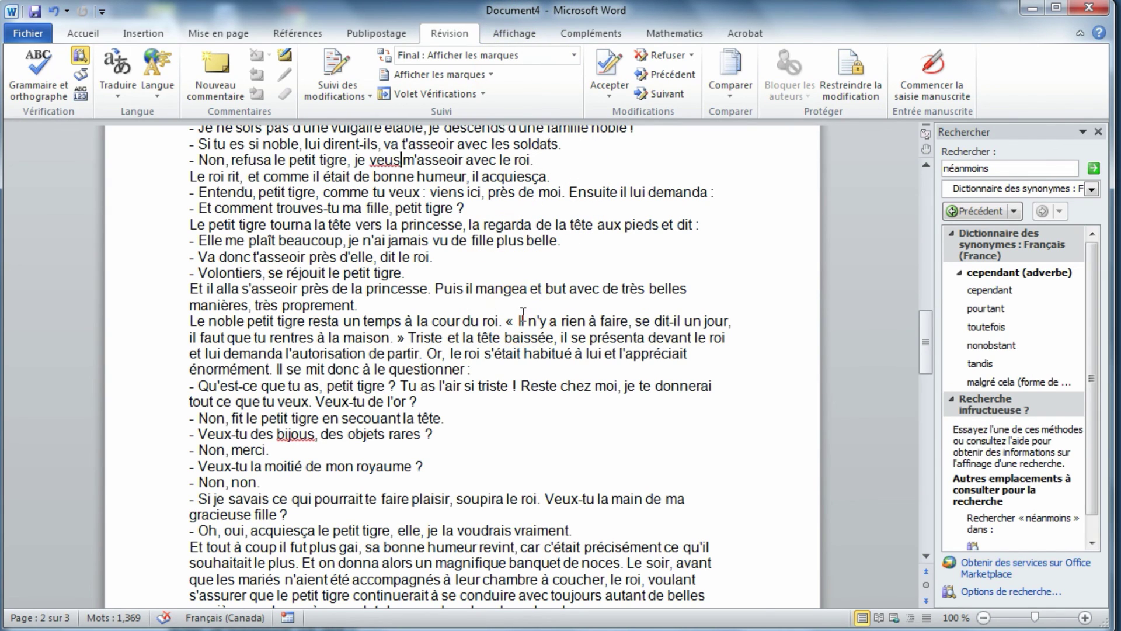